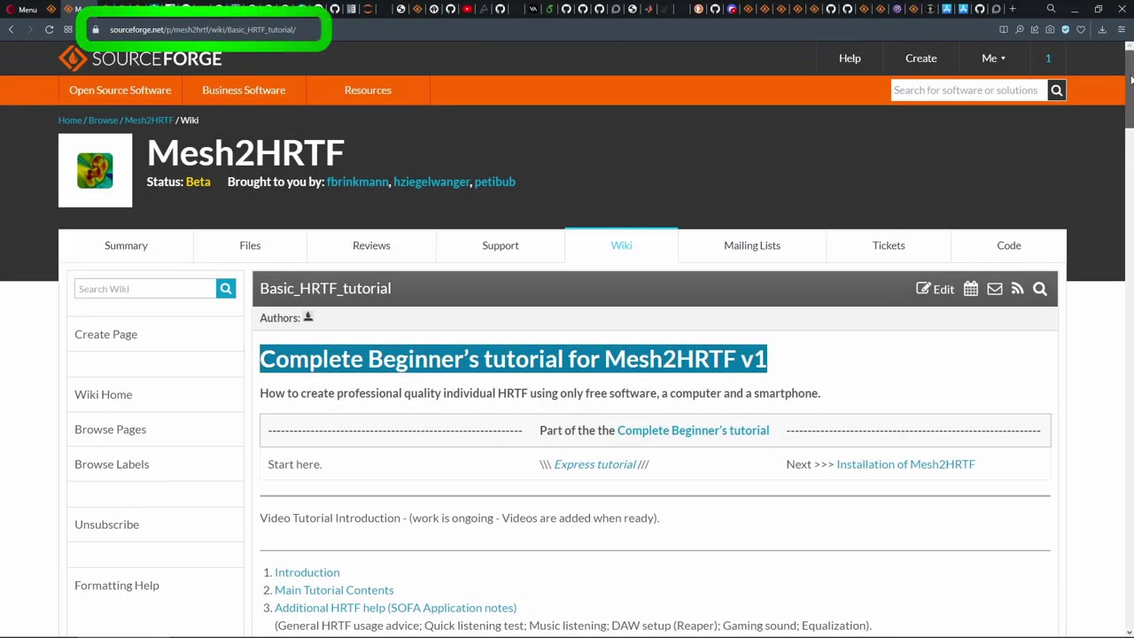
# Step: Look through the beginner's tutorial and installation wiki pages, and download the Mesh2HRTF develop branch from GitHub as a ZIP
pyautogui.moveTo(1131, 79); pyautogui.dragTo(1130, 301)
pyautogui.scroll(-2, 1014, 268)
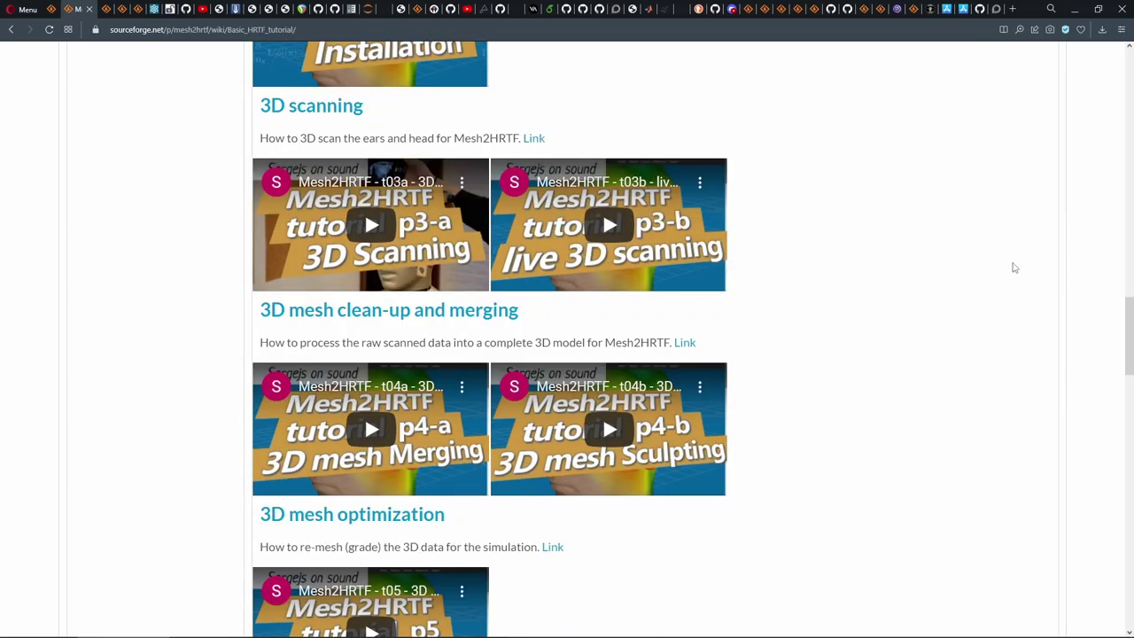
pyautogui.scroll(-2, 1014, 267)
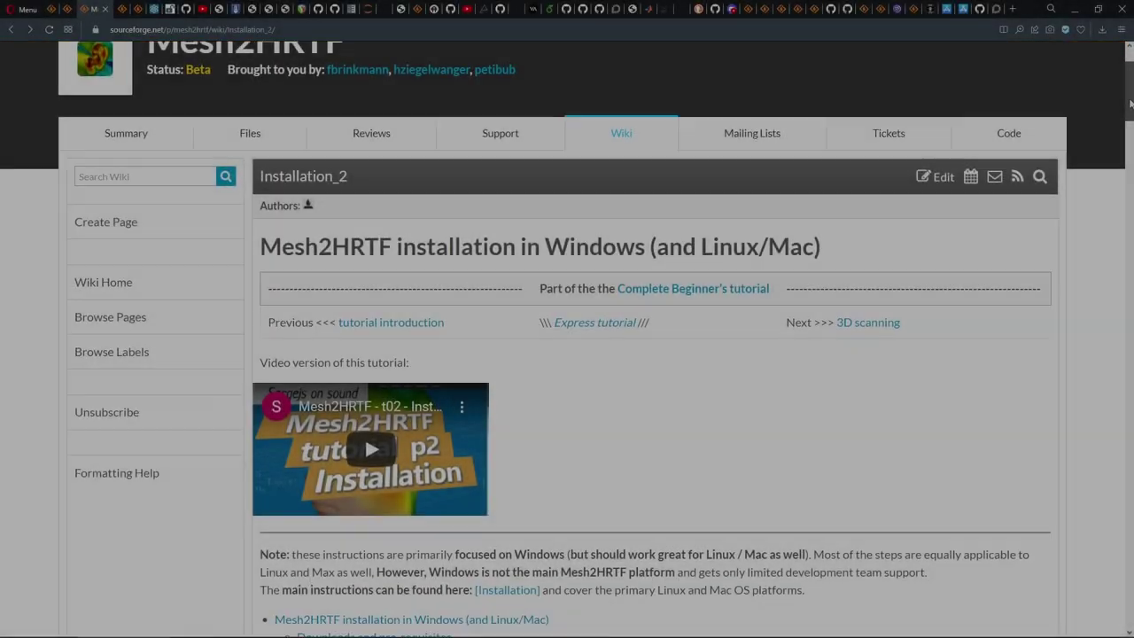
pyautogui.moveTo(1130, 105); pyautogui.dragTo(1130, 181)
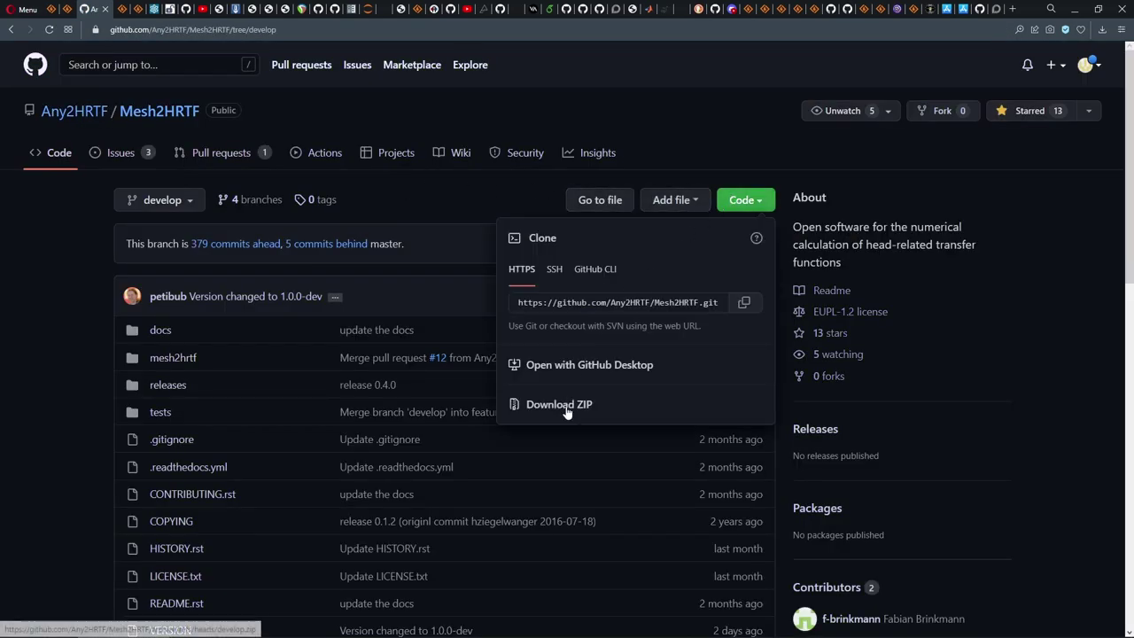
pyautogui.click(565, 407)
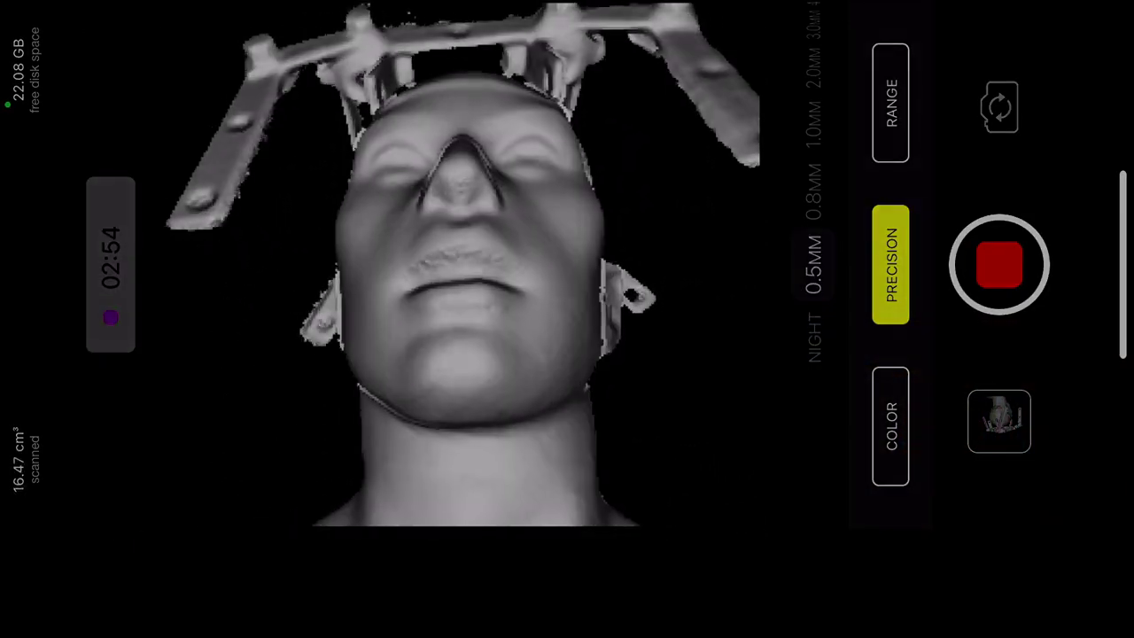
# Step: Delete the half of the face and headgear opposite the visible ear, plus the stray fragments, from the "two" scan mesh in MeshLab
pyautogui.moveTo(481, 94); pyautogui.dragTo(780, 442)
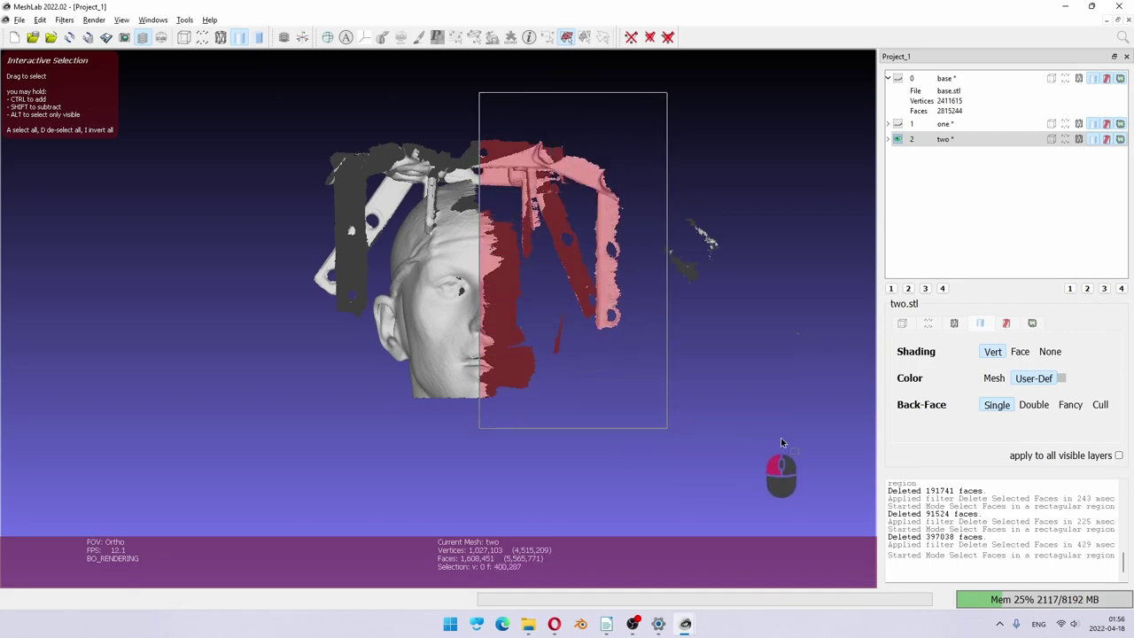
pyautogui.press('Delete')
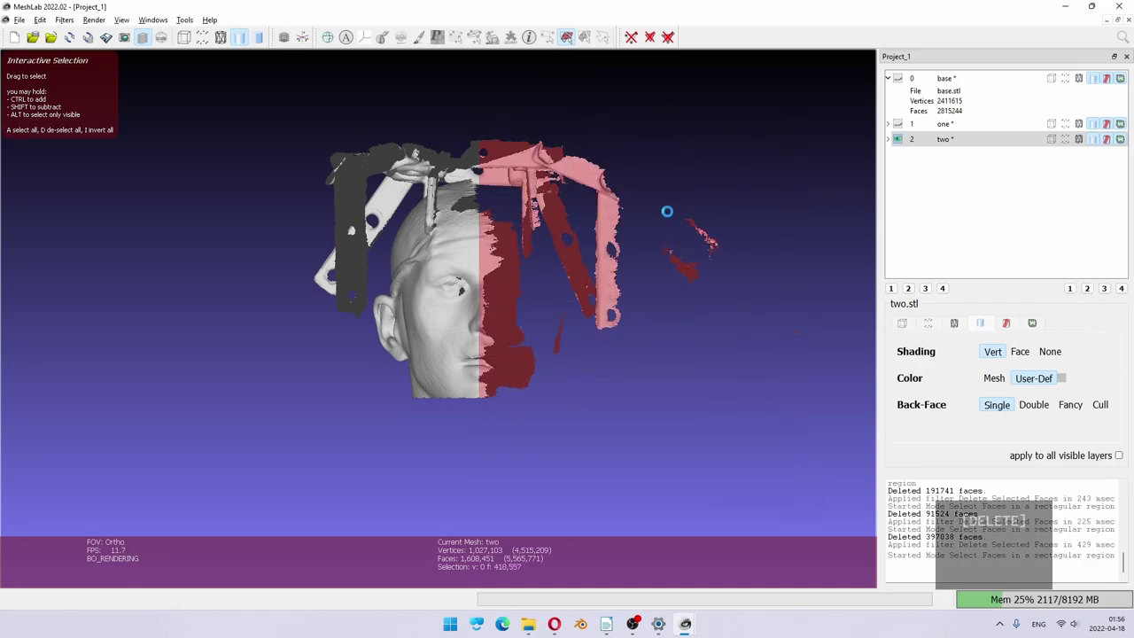
pyautogui.moveTo(421, 313); pyautogui.dragTo(347, 349)
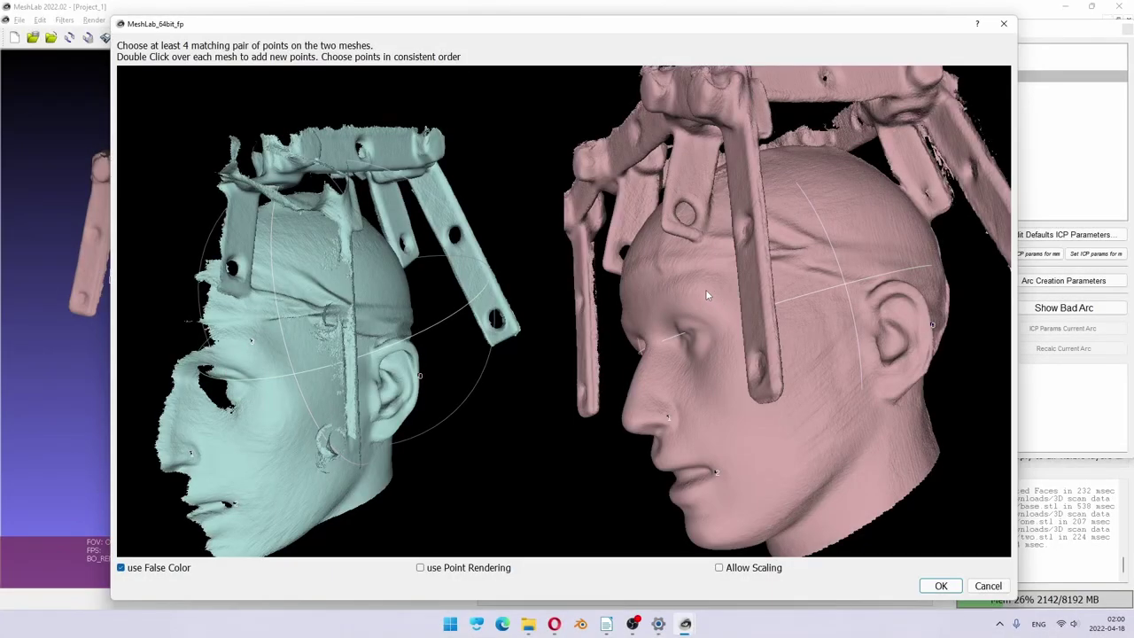
# Step: Add a matching alignment point on the forehead of the pink head scan and accept the point pairs
pyautogui.doubleClick(706, 291)
pyautogui.click(941, 586)
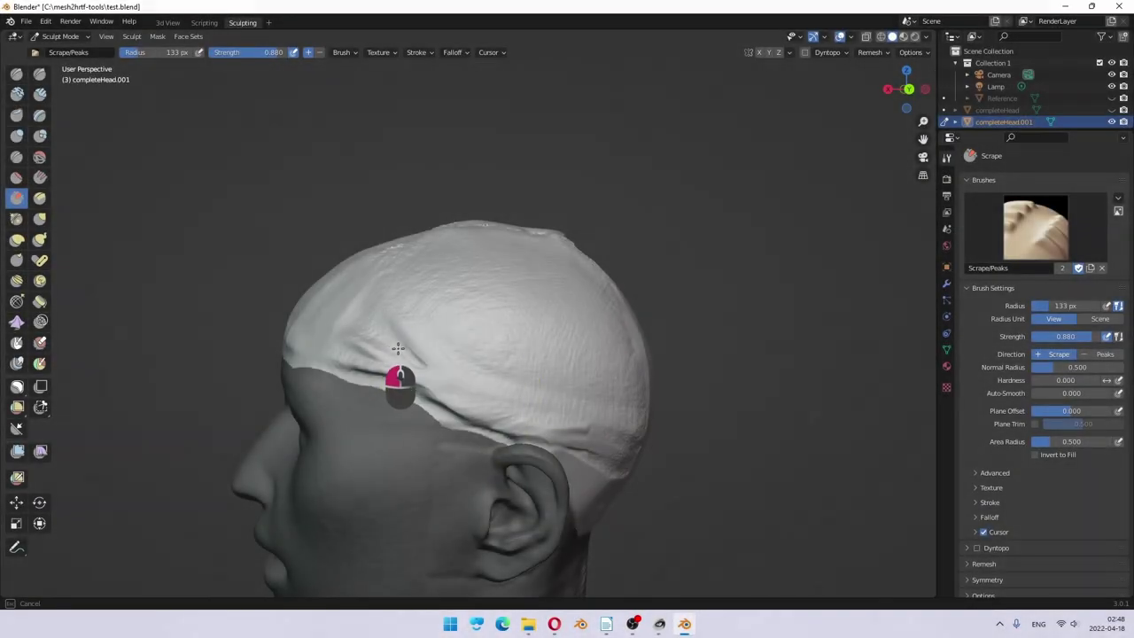
# Step: Smooth the ridges on the cap of completeHead.001 with the Scrape brush in Blender, from the side round to the forehead
pyautogui.moveTo(430, 379); pyautogui.dragTo(509, 407, button='middle')
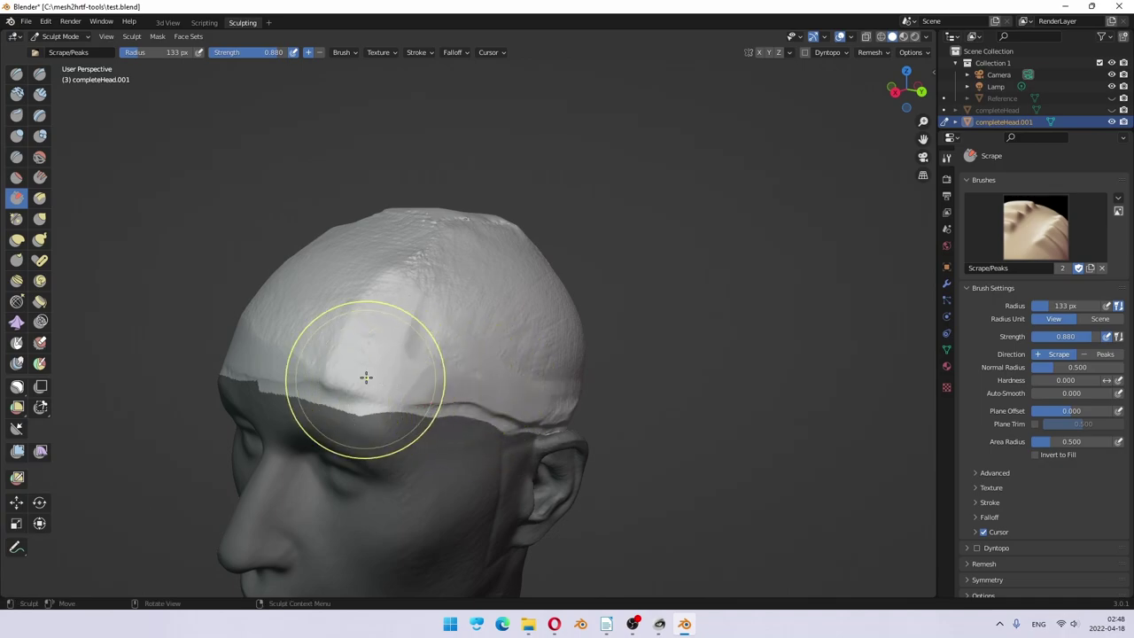
pyautogui.moveTo(364, 375); pyautogui.dragTo(362, 375)
pyautogui.moveTo(362, 375); pyautogui.dragTo(410, 387, button='middle')
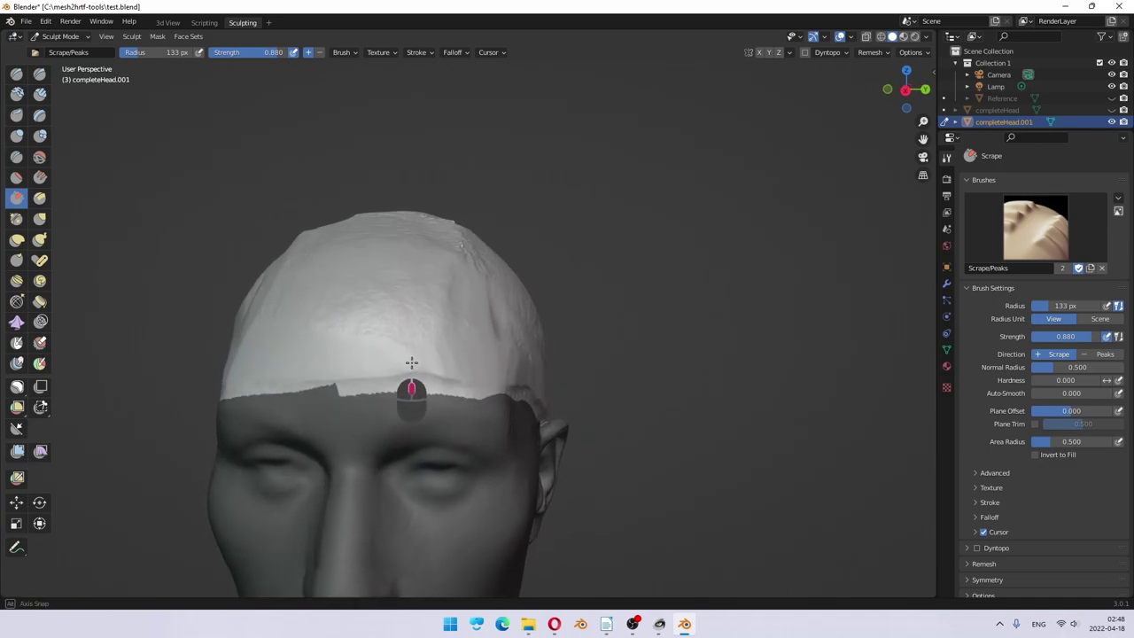
pyautogui.moveTo(407, 346); pyautogui.dragTo(451, 273)
pyautogui.moveTo(479, 365)
pyautogui.mouseDown()
pyautogui.moveTo(473, 296)
pyautogui.moveTo(451, 339)
pyautogui.mouseUp()
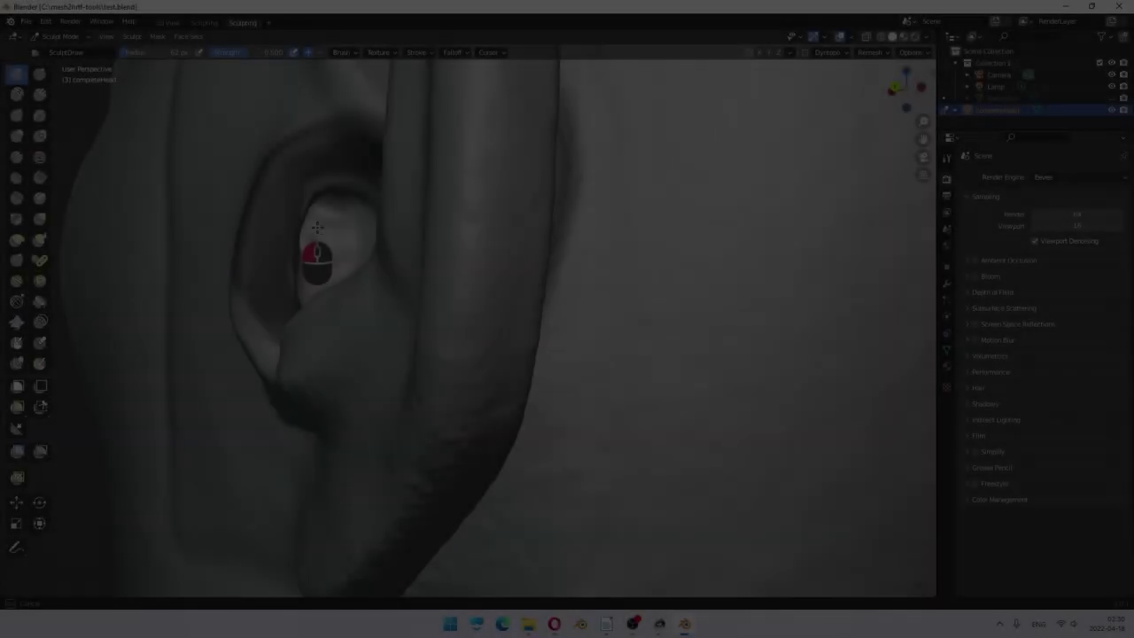
# Step: Sculpt the blocked ear canal entrance of completeHead with the SculptDraw brush at 62 px radius and 0.500 strength
pyautogui.moveTo(317, 228)
pyautogui.mouseDown()
pyautogui.moveTo(331, 193)
pyautogui.moveTo(320, 232)
pyautogui.moveTo(349, 227)
pyautogui.mouseUp()
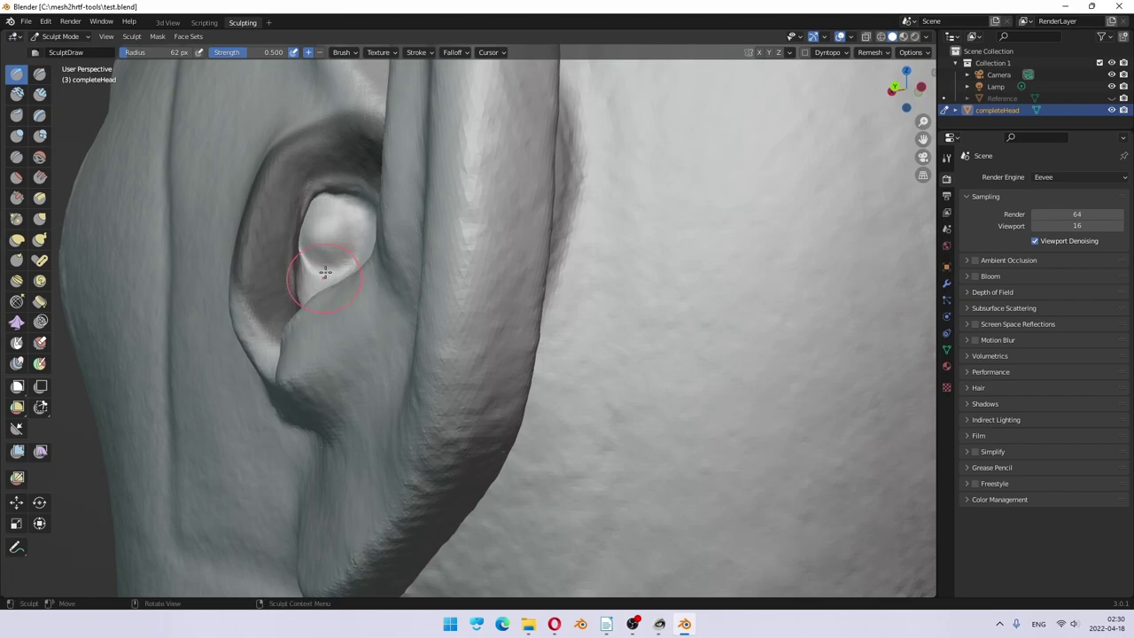
pyautogui.moveTo(325, 272); pyautogui.dragTo(381, 307, button='middle')
pyautogui.moveTo(423, 312)
pyautogui.mouseDown()
pyautogui.moveTo(467, 267)
pyautogui.moveTo(465, 250)
pyautogui.moveTo(451, 297)
pyautogui.moveTo(452, 237)
pyautogui.moveTo(427, 301)
pyautogui.mouseUp()
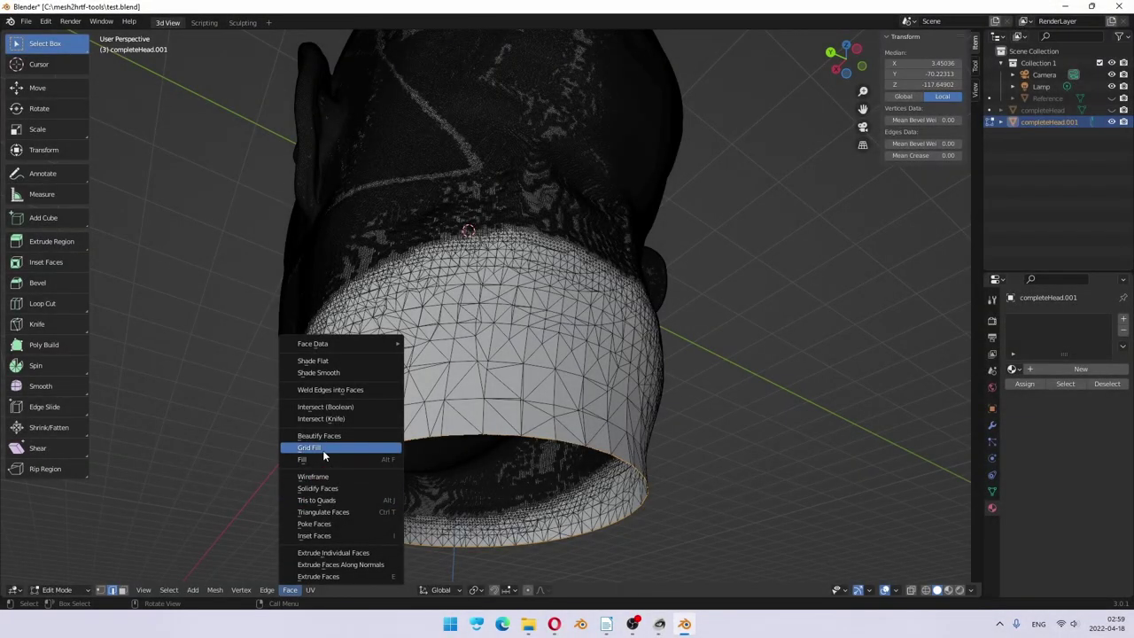
# Step: Close the open neck bottom of completeHead.001 with Grid Fill
pyautogui.click(323, 450)
pyautogui.moveTo(604, 455); pyautogui.dragTo(671, 461, button='middle')
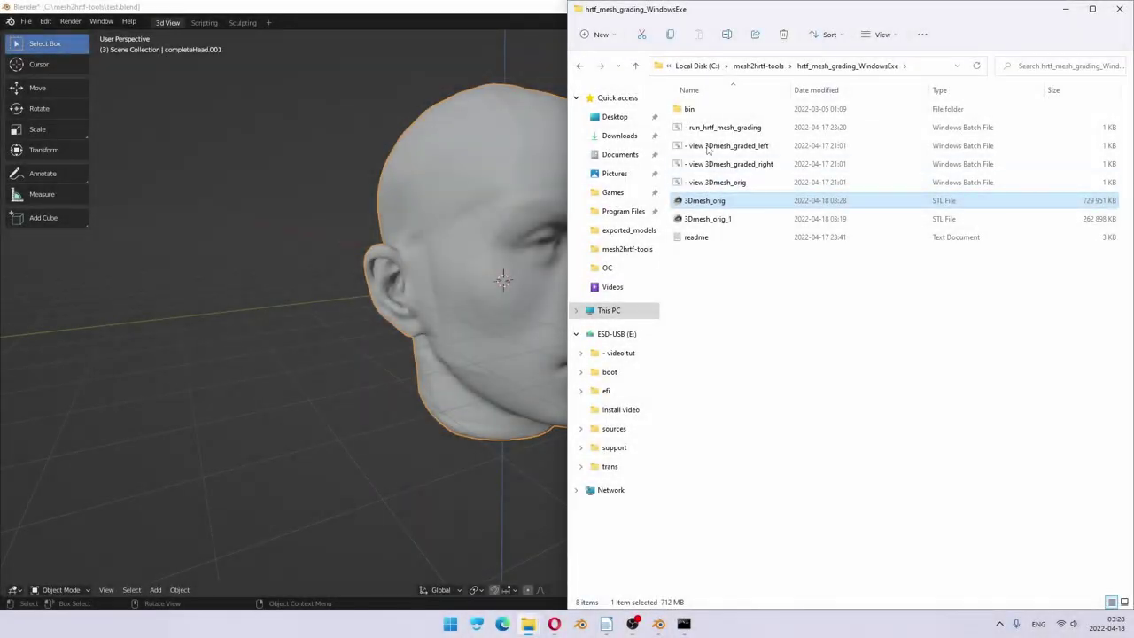
# Step: Run the run_hrtf_mesh_grading batch file from the hrtf_mesh_grading_WindowsExe folder on the exported 3Dmesh_orig mesh
pyautogui.doubleClick(708, 129)
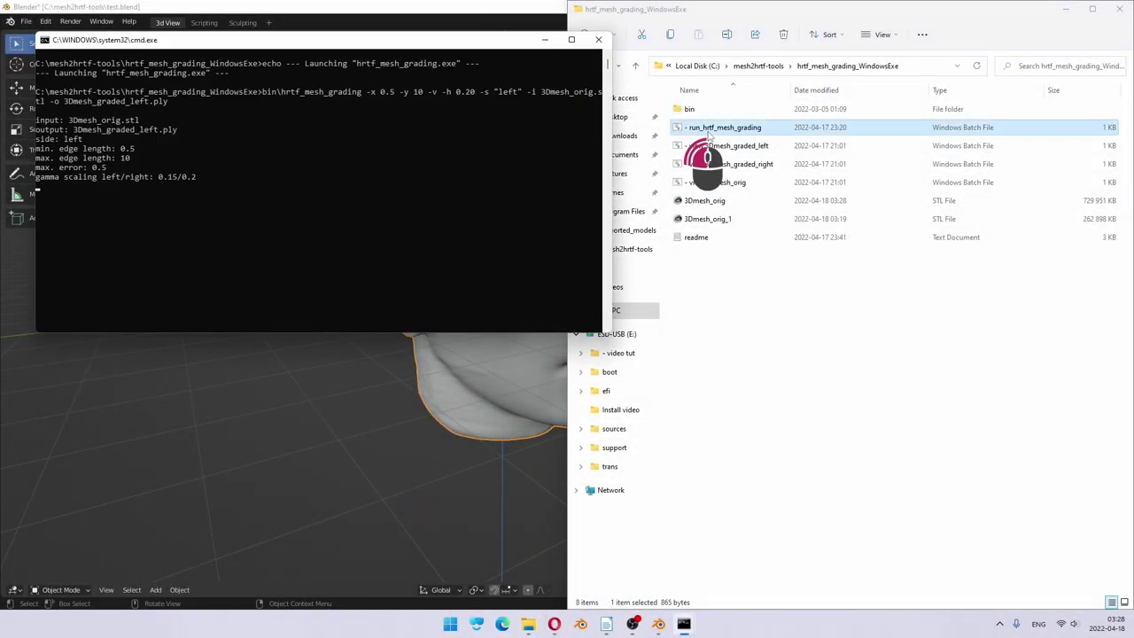
pyautogui.click(709, 133)
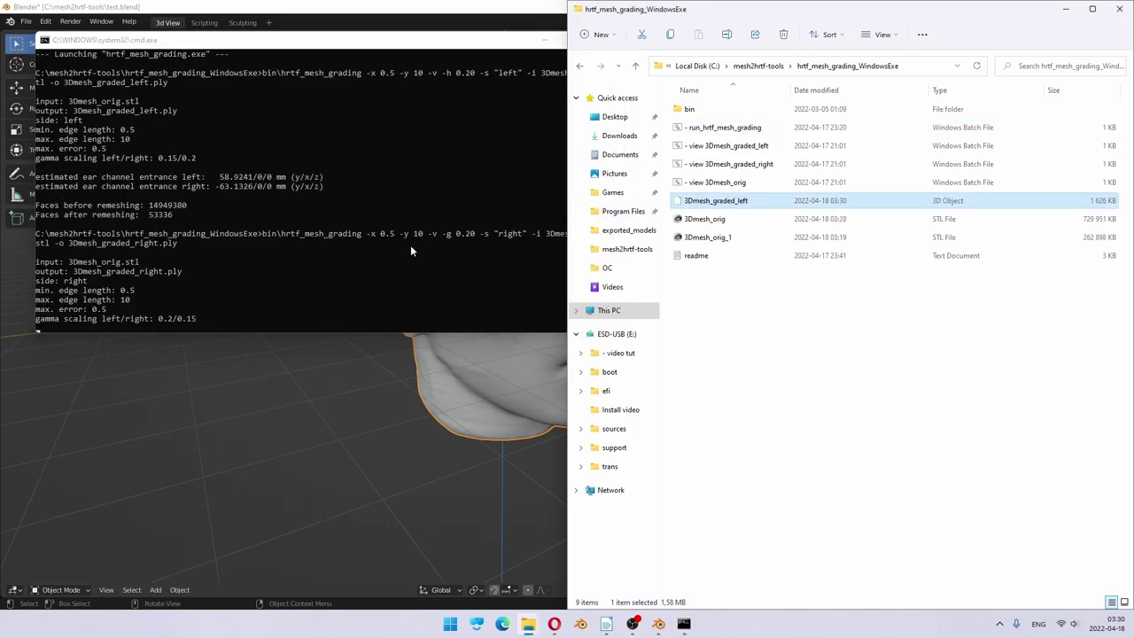
# Step: Inspect the graded left mesh in MeshProcessingViewer, orbiting around the ear and lowering the Crease Angle to reveal the facets
pyautogui.doubleClick(754, 146)
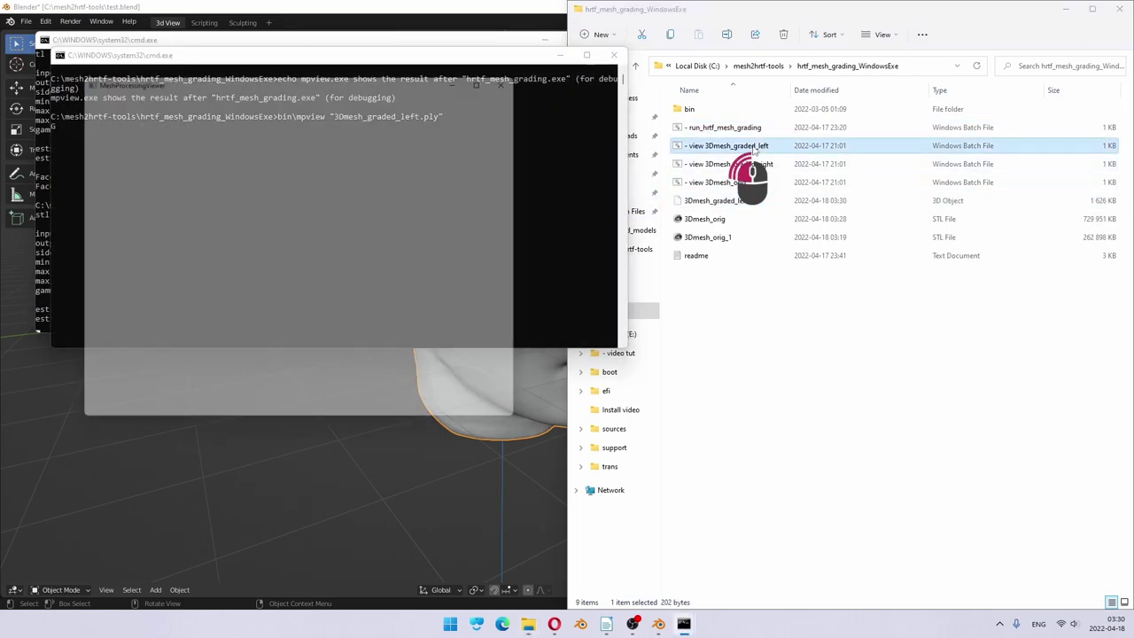
pyautogui.moveTo(338, 74); pyautogui.dragTo(763, 165)
pyautogui.moveTo(727, 363); pyautogui.dragTo(533, 289)
pyautogui.scroll(-3, 745, 349)
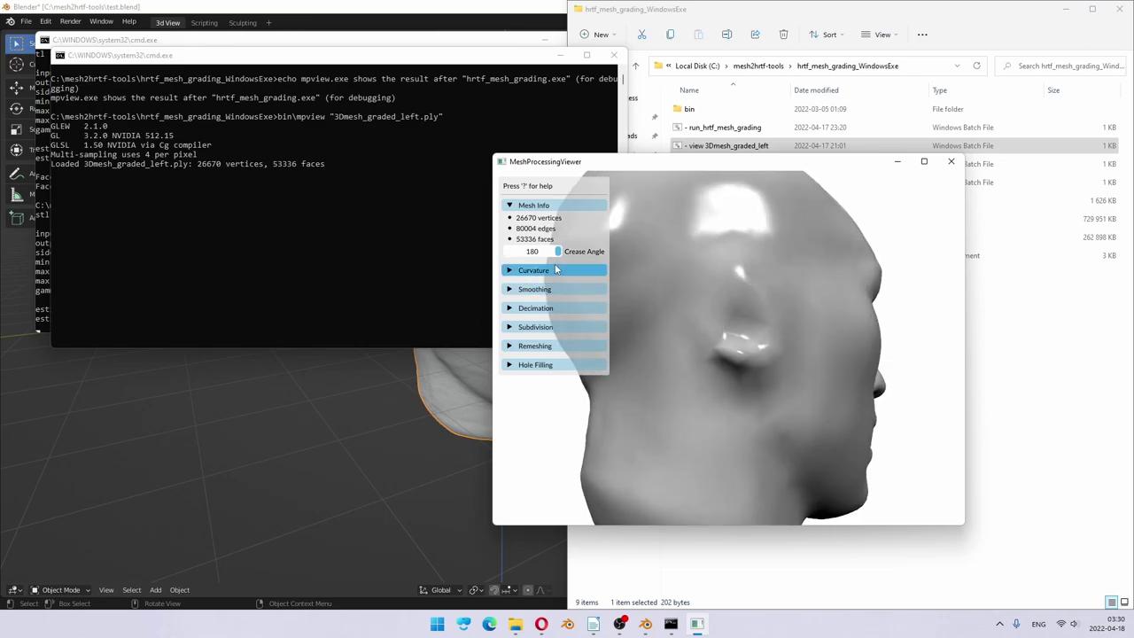
pyautogui.moveTo(558, 252); pyautogui.dragTo(504, 255)
pyautogui.moveTo(797, 346); pyautogui.dragTo(843, 359)
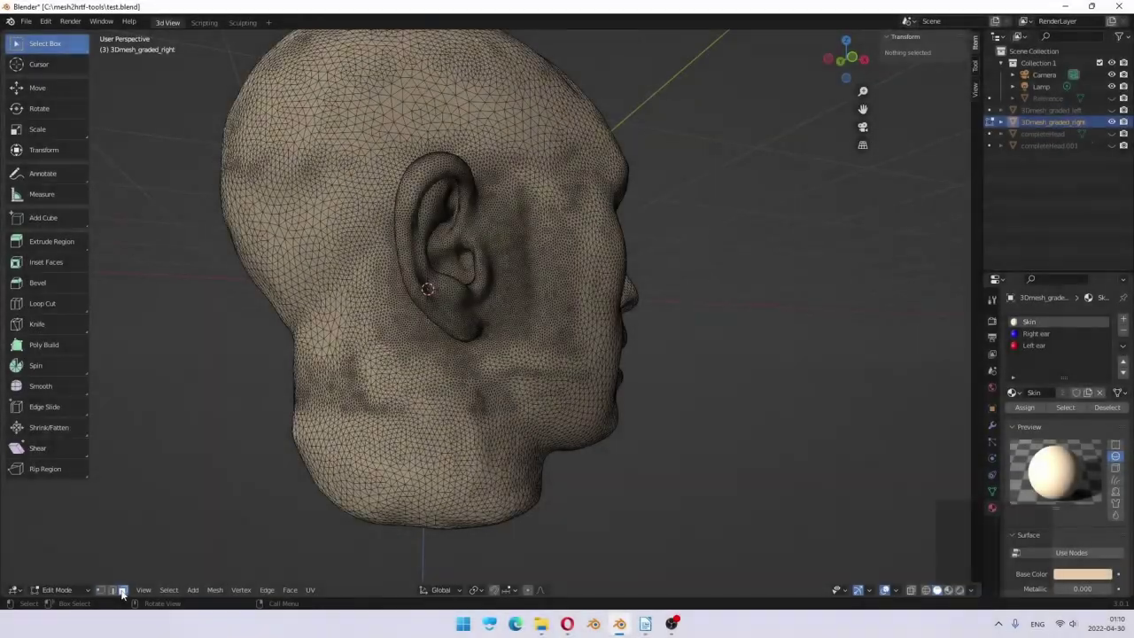
# Step: Select a single face at the ear canal entrance of 3Dmesh_graded_right in Blender and choose the Right ear material for it
pyautogui.scroll(8, 430, 229)
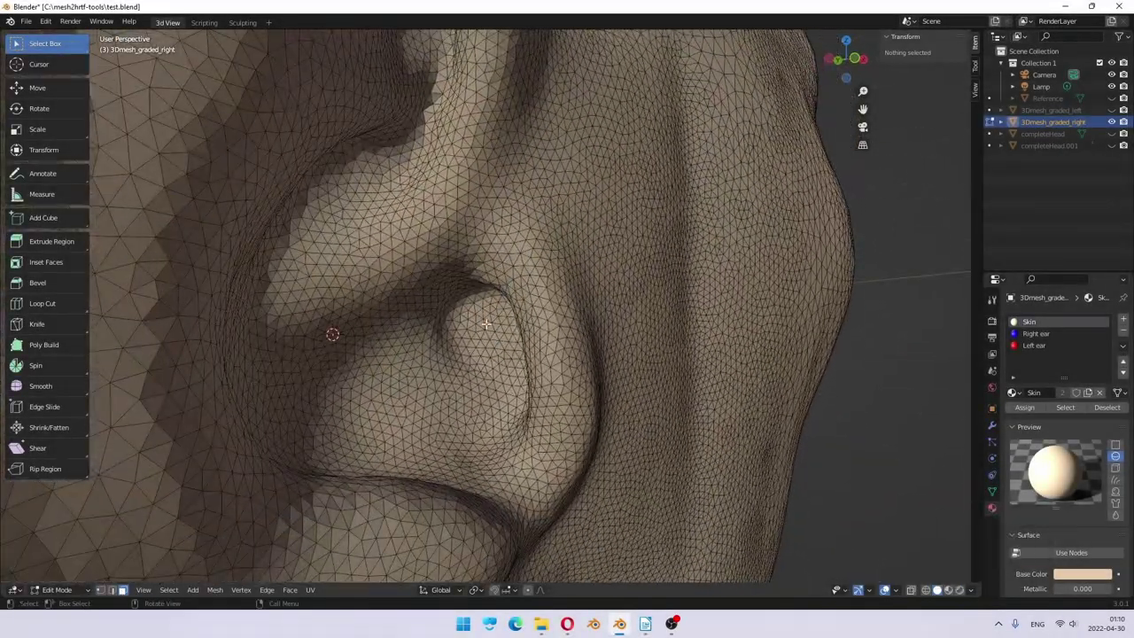
pyautogui.click(485, 324)
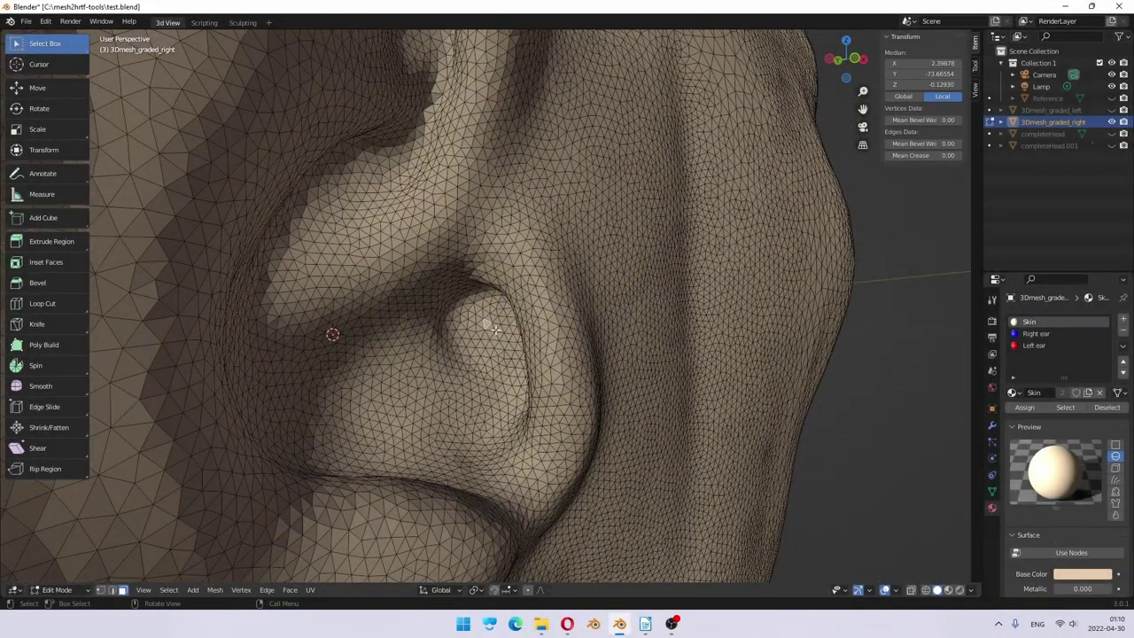
pyautogui.scroll(-4, 495, 330)
pyautogui.click(1048, 334)
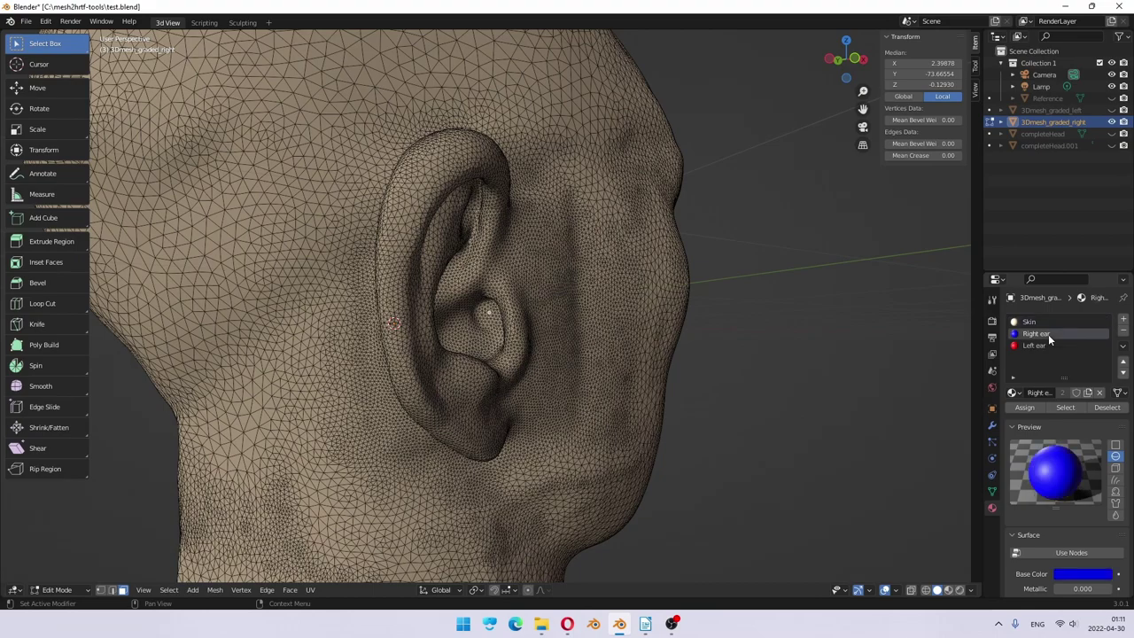
pyautogui.scroll(6, 495, 354)
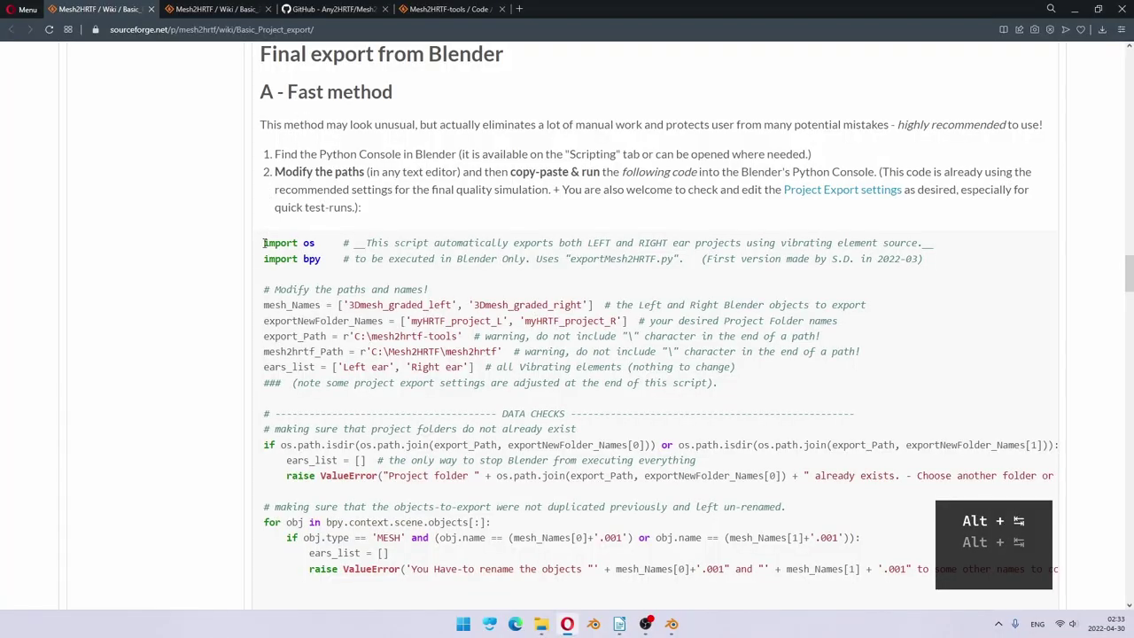
# Step: Select the Python export script under "A - Fast method" on the Basic_Project_export wiki page
pyautogui.moveTo(263, 241); pyautogui.dragTo(440, 316)
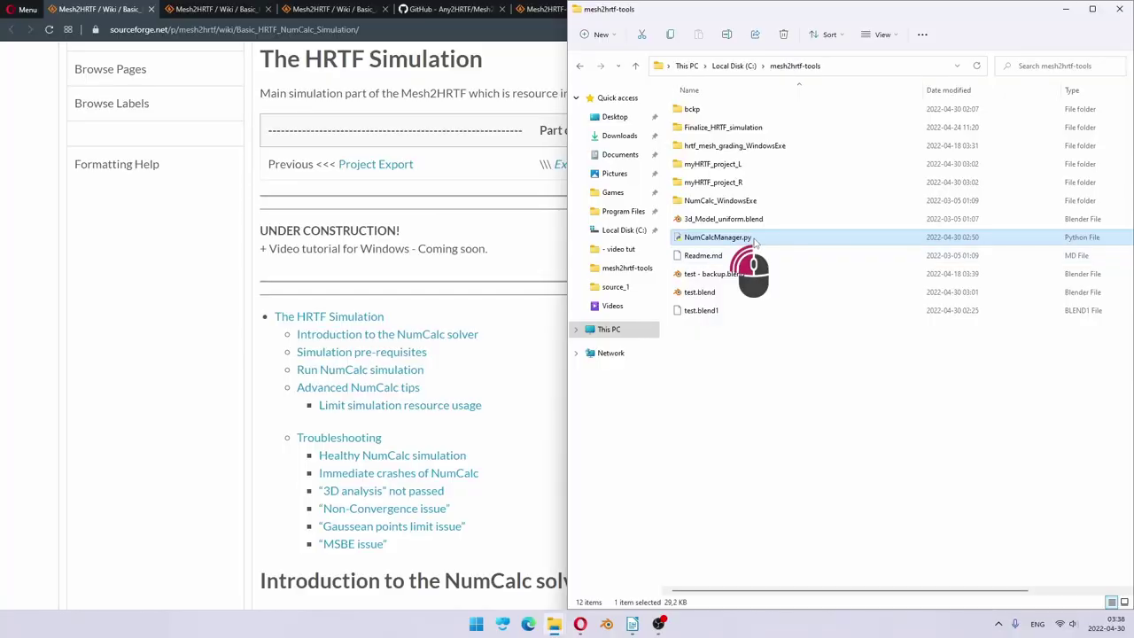
# Step: Run NumCalcManager.py from the mesh2hrtf-tools folder to start simulating the left and right ear projects
pyautogui.doubleClick(753, 239)
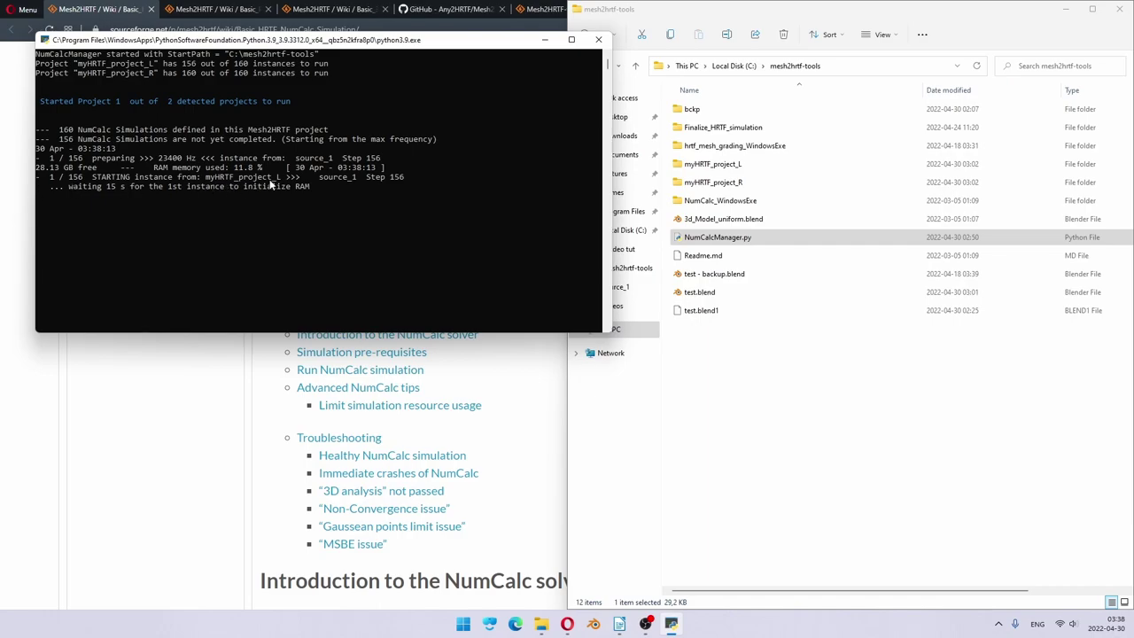
pyautogui.scroll(-2, 1087, 313)
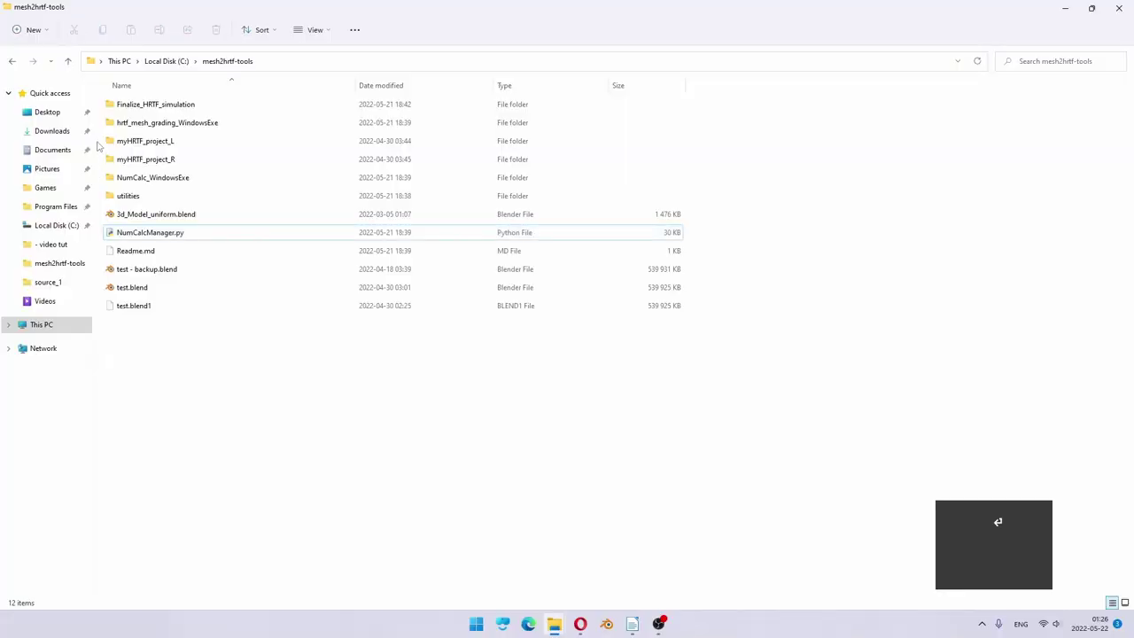
# Step: Run finalize_hrtf_simulation.py from the Finalize_HRTF_simulation folder to process the completed left and right projects
pyautogui.moveTo(97, 146); pyautogui.dragTo(152, 107)
pyautogui.doubleClick(153, 104)
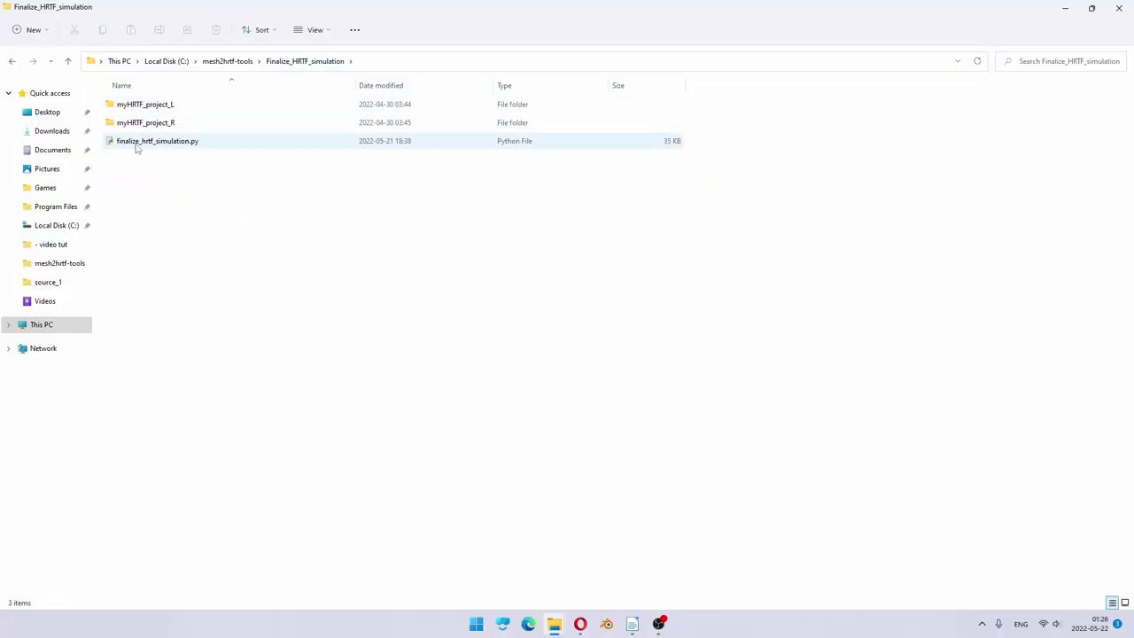
pyautogui.doubleClick(168, 141)
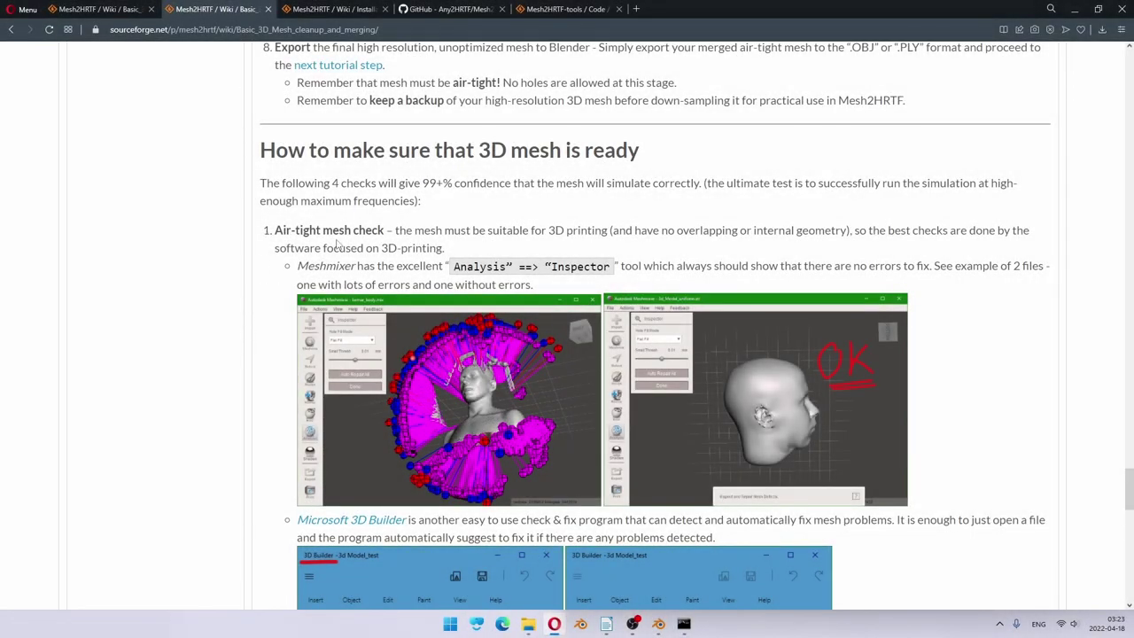
# Step: Review the wiki's 3D mesh readiness checks and NumCalc troubleshooting notes, and examine the combined scans in MeshLab
pyautogui.scroll(-3, 282, 313)
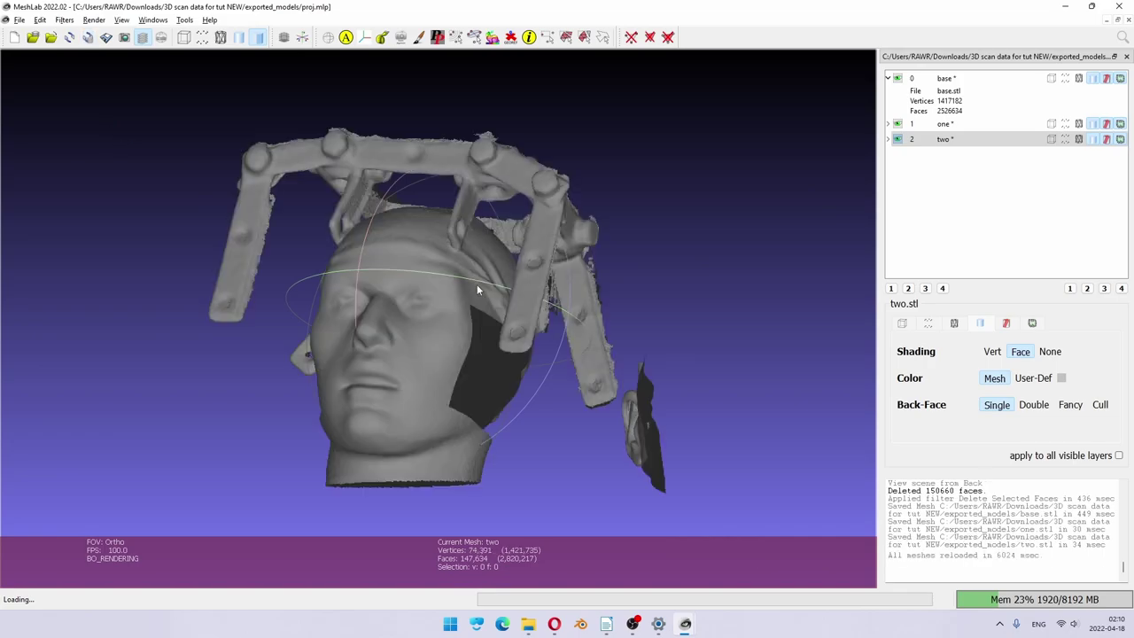
pyautogui.moveTo(551, 317); pyautogui.dragTo(573, 225)
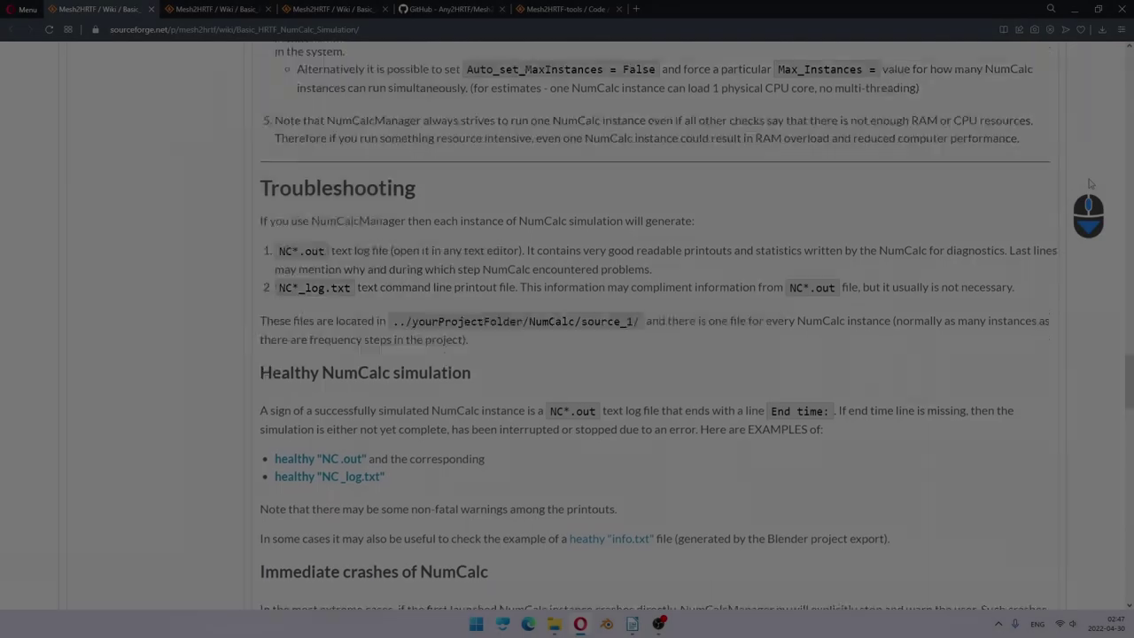
pyautogui.scroll(-3, 1089, 183)
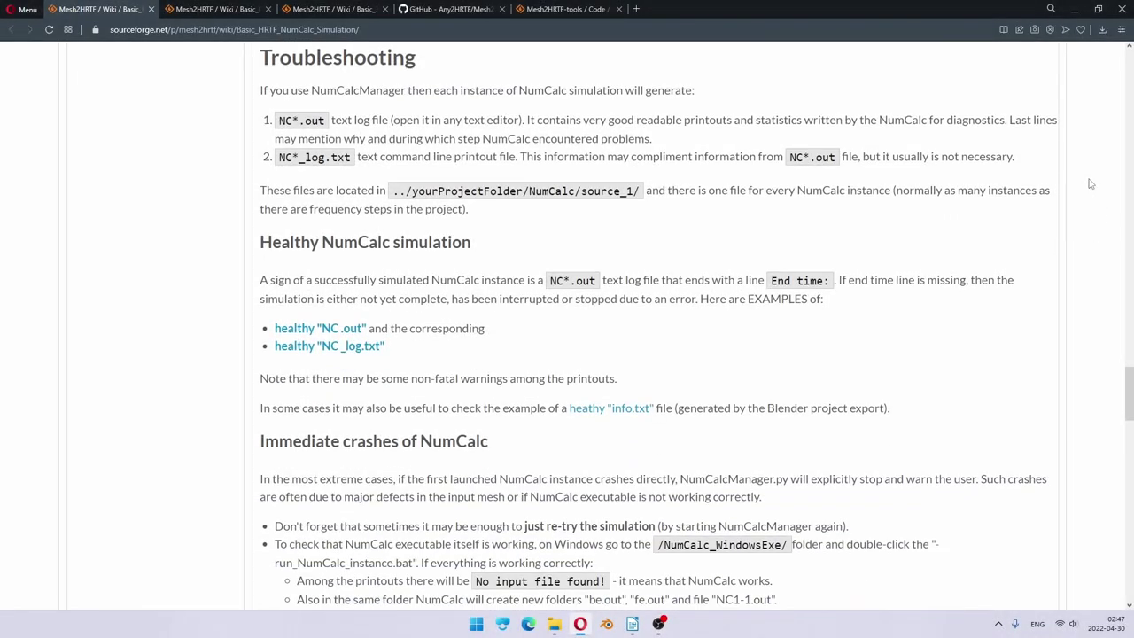
pyautogui.scroll(-5, 1090, 184)
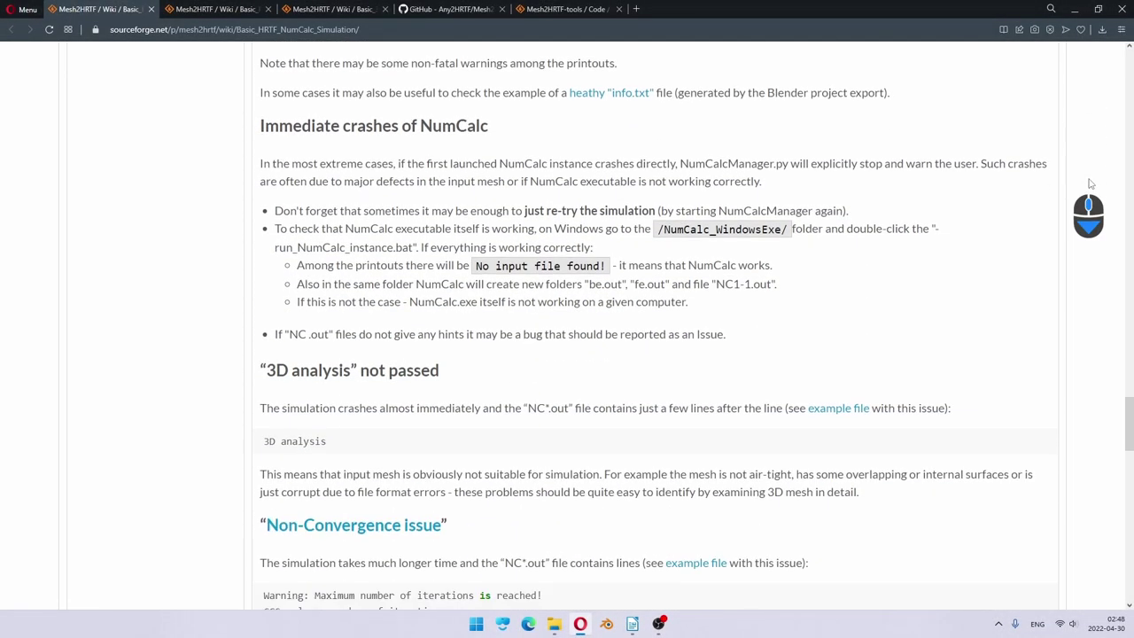
pyautogui.scroll(-4, 1091, 183)
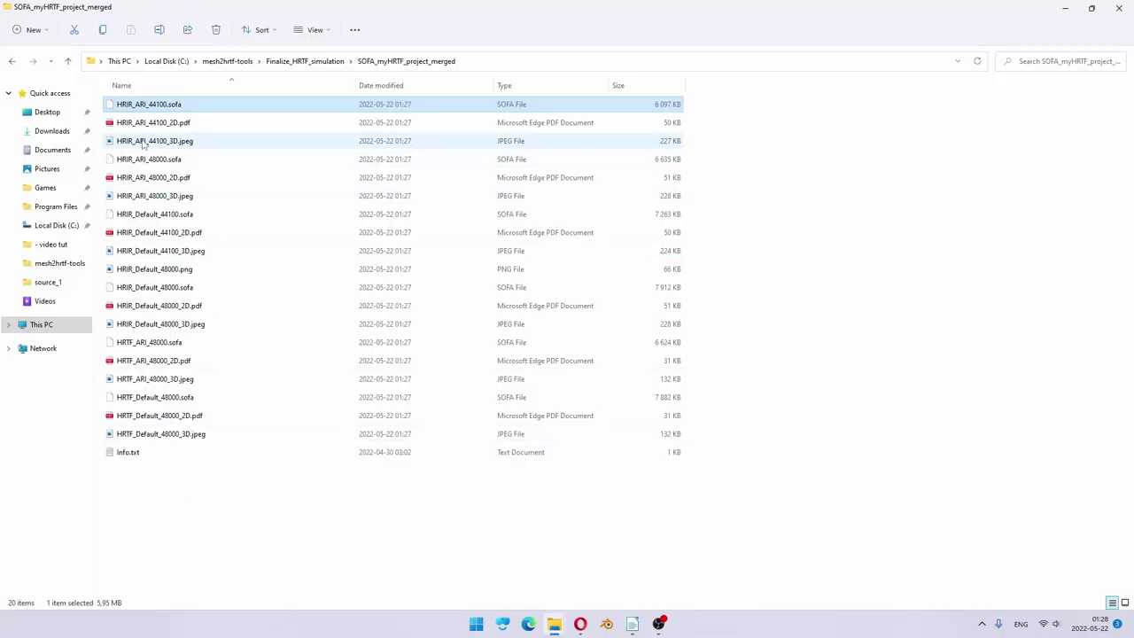
# Step: View the HRIR_ARI_44100_3D.jpeg plot in the SOFA_myHRTF_project_merged folder
pyautogui.doubleClick(146, 141)
pyautogui.doubleClick(518, 225)
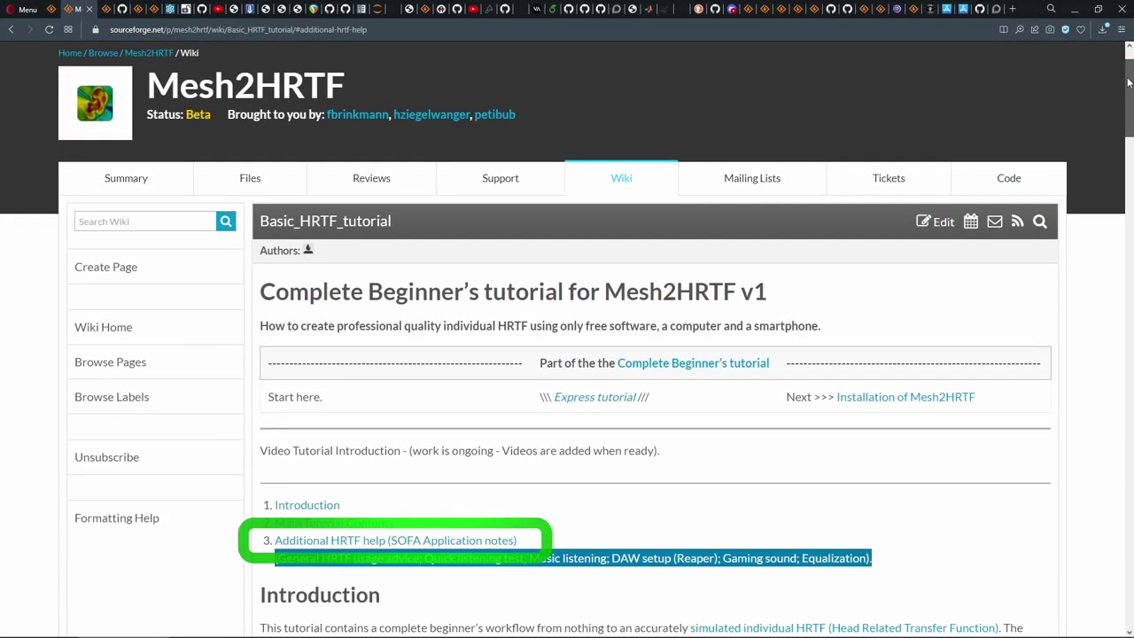
# Step: Open the additional HRTF help on the Basic_HRTF_tutorial wiki page to consult the SOFA application notes
pyautogui.click(400, 540)
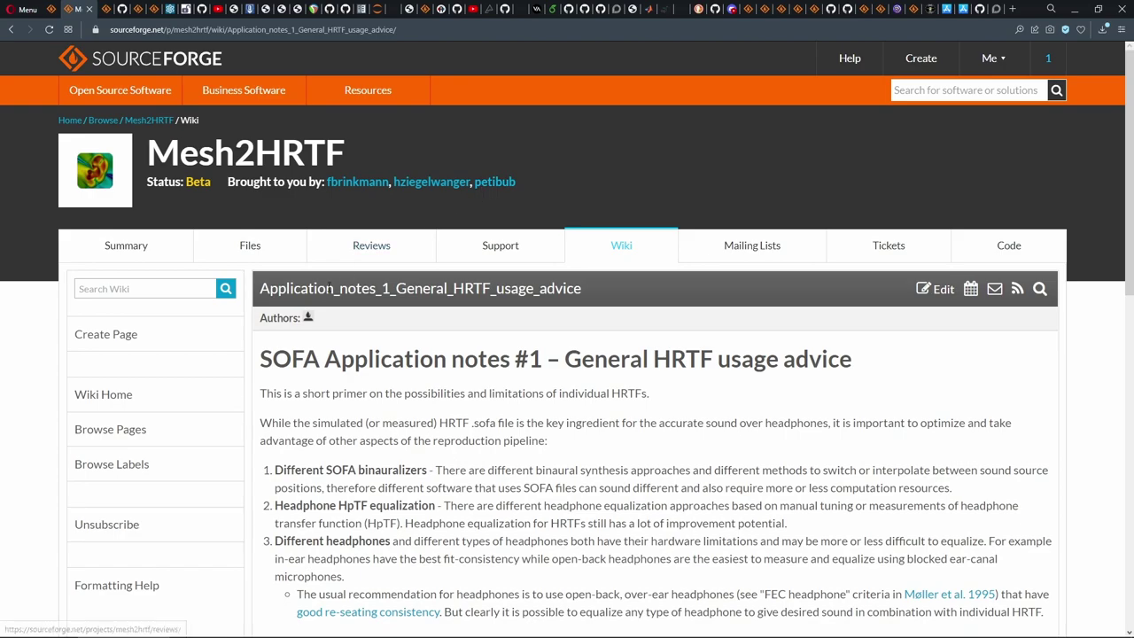
# Step: Read the general HRTF usage advice in SOFA Application notes #1 on the Mesh2HRTF wiki
pyautogui.scroll(-3, 246, 451)
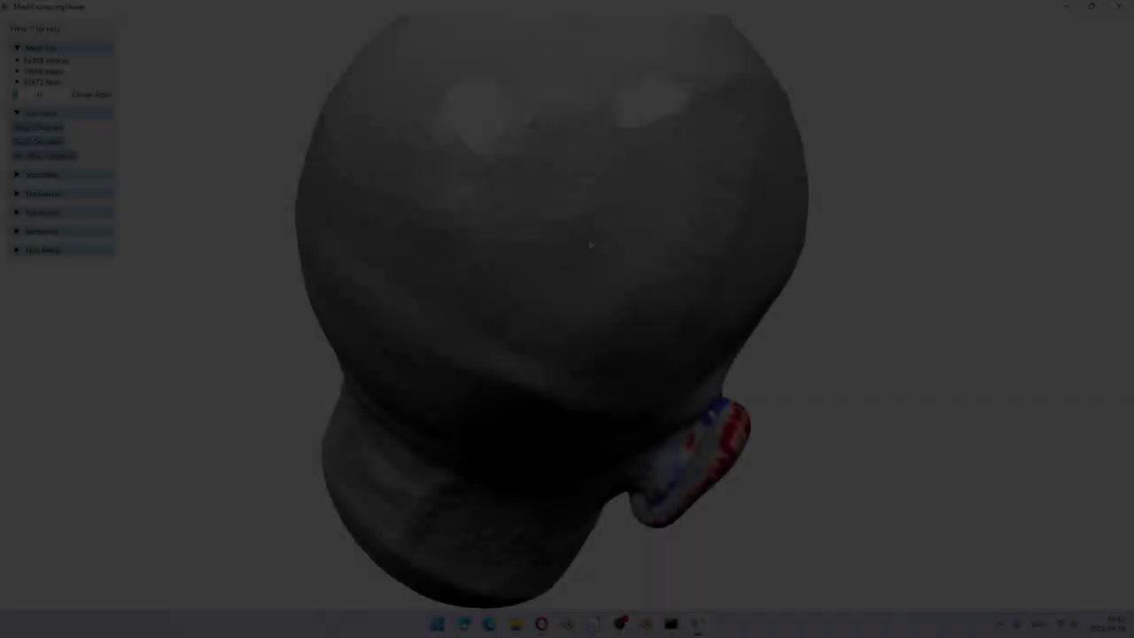
# Step: Switch to MeshProcessingViewer and inspect the curvature-coloured head mesh from several angles, including a close view of the ear
pyautogui.moveTo(588, 239); pyautogui.dragTo(414, 237)
pyautogui.scroll(-5, 722, 321)
pyautogui.scroll(5, 722, 321)
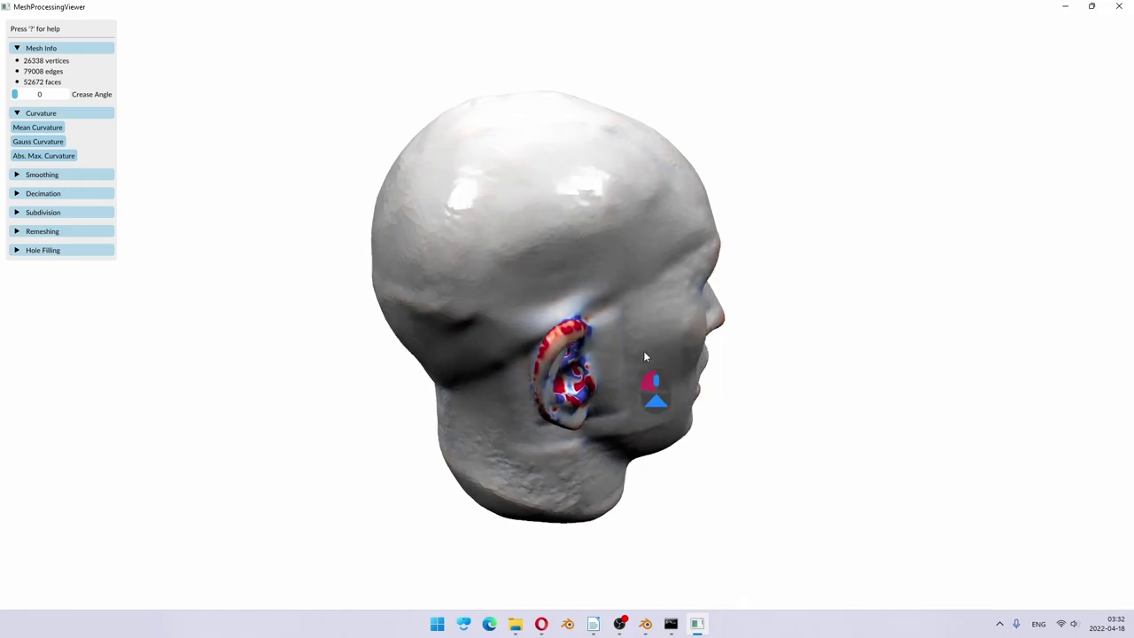
pyautogui.moveTo(647, 354); pyautogui.dragTo(620, 345)
pyautogui.scroll(2, 453, 372)
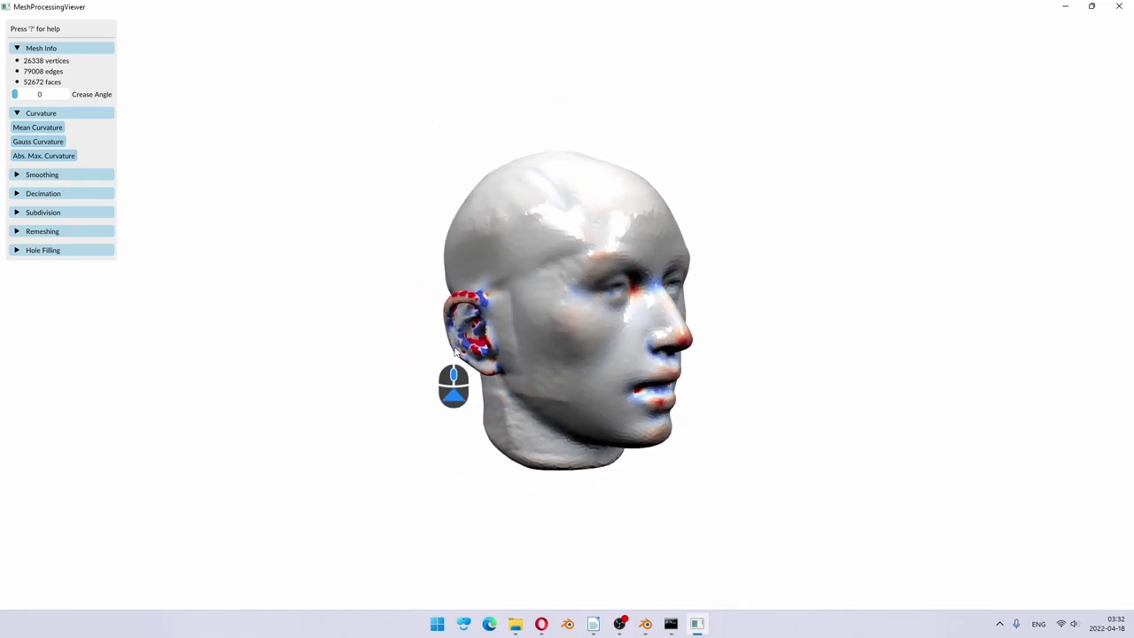
pyautogui.scroll(-7, 453, 372)
pyautogui.moveTo(470, 351); pyautogui.dragTo(598, 330)
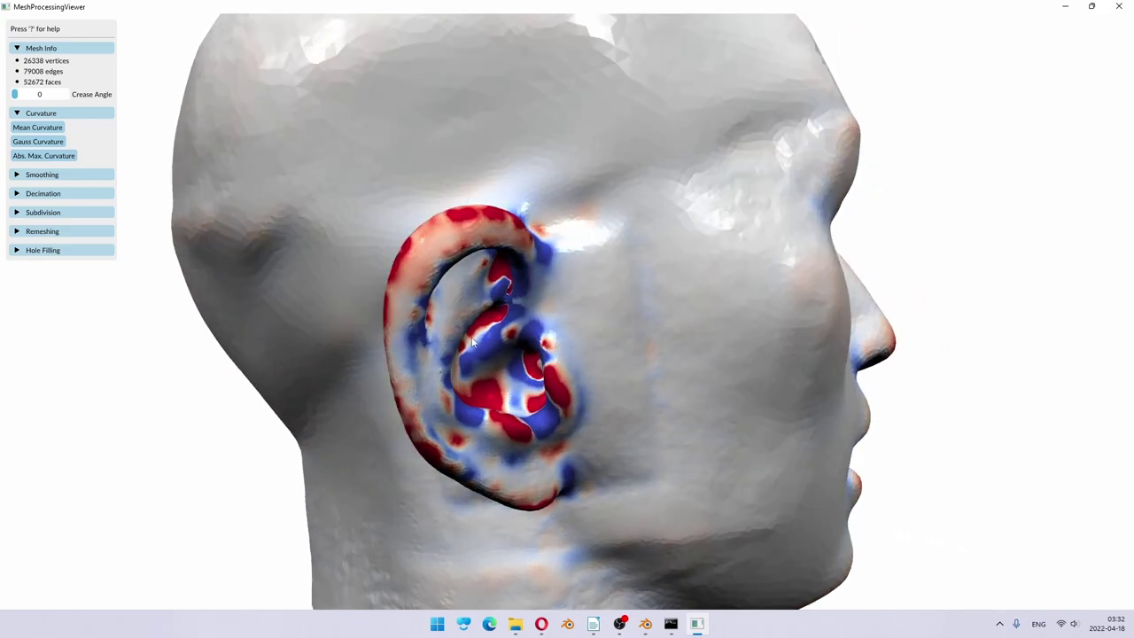
pyautogui.moveTo(478, 329); pyautogui.dragTo(566, 293)
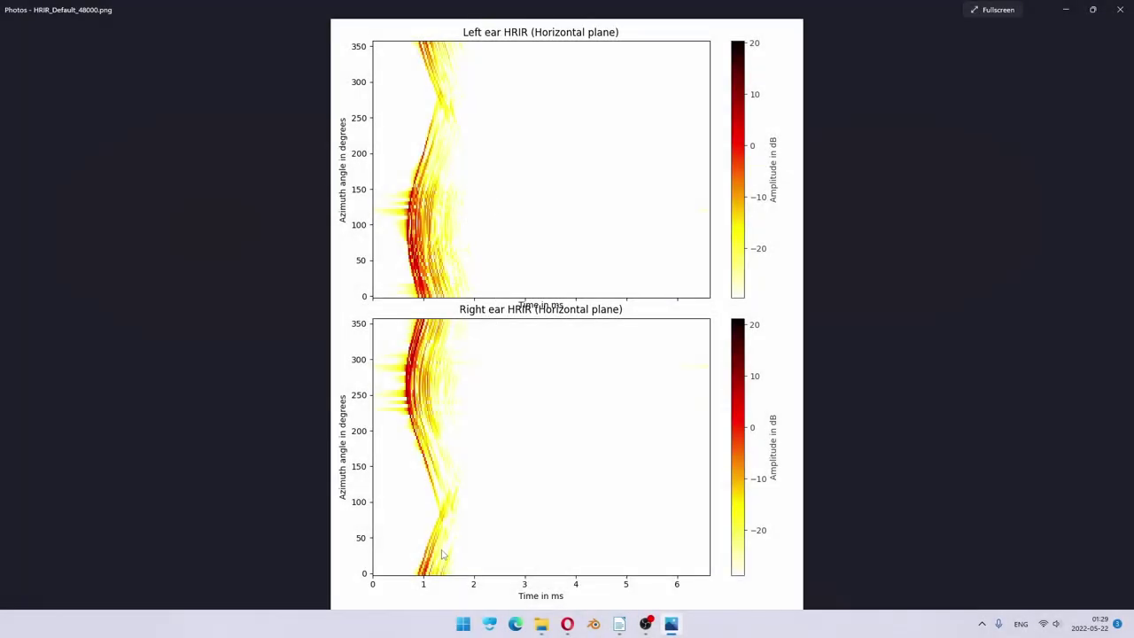
# Step: Browse the plot images from HRIR_Default_48000.png to HRTF_ARI_48000_3D.jpeg in Photos and close the viewer
pyautogui.press('Right')
pyautogui.press('Right')
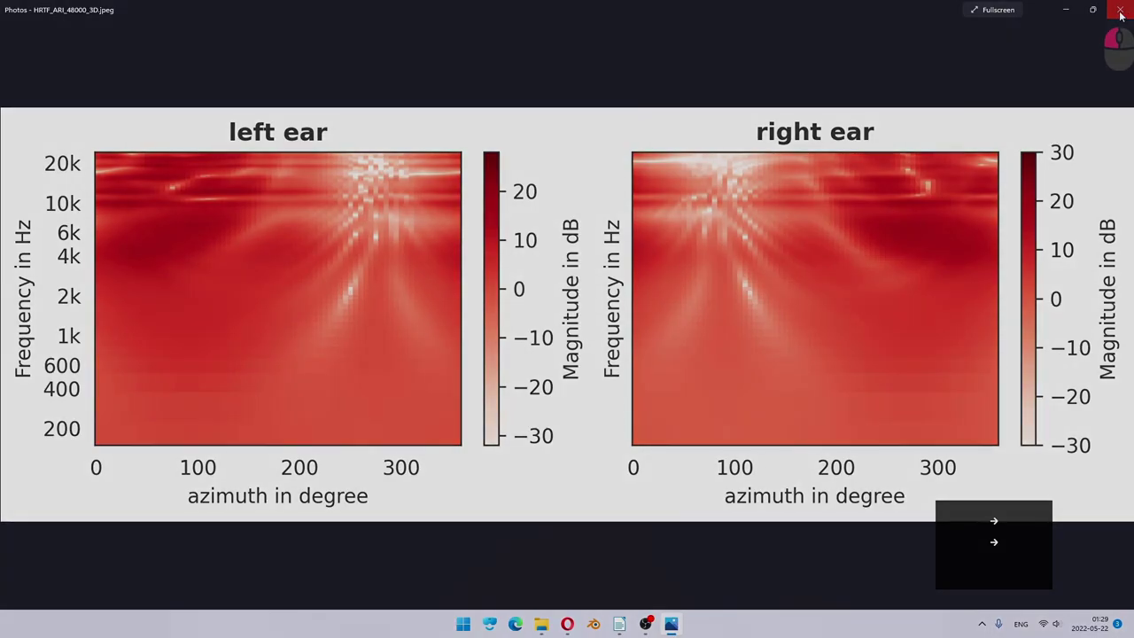
pyautogui.click(1120, 10)
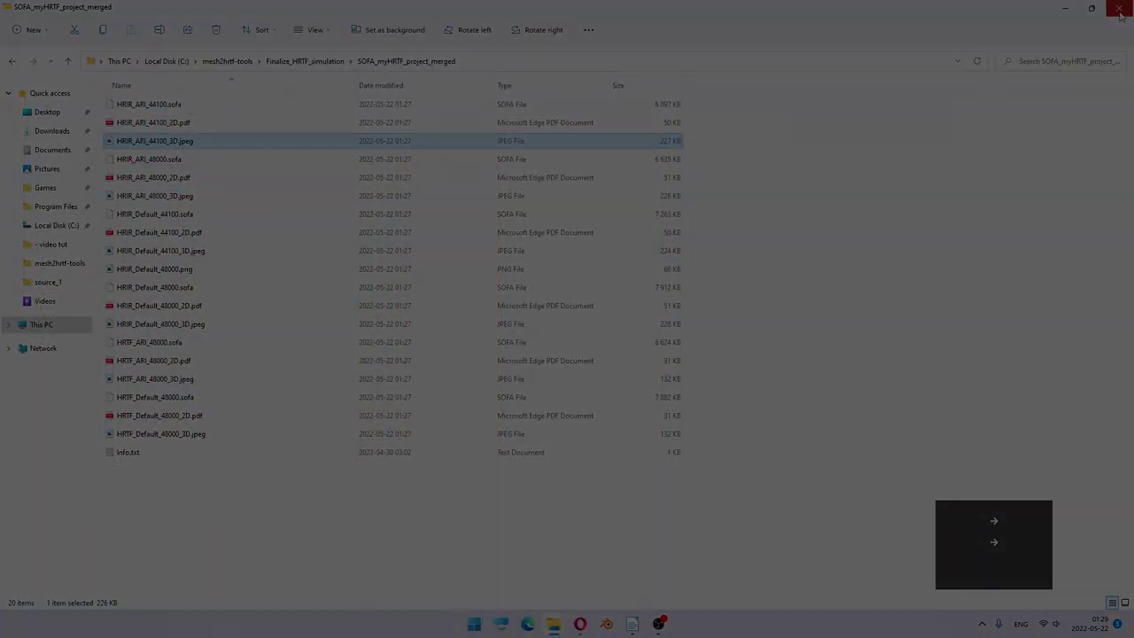